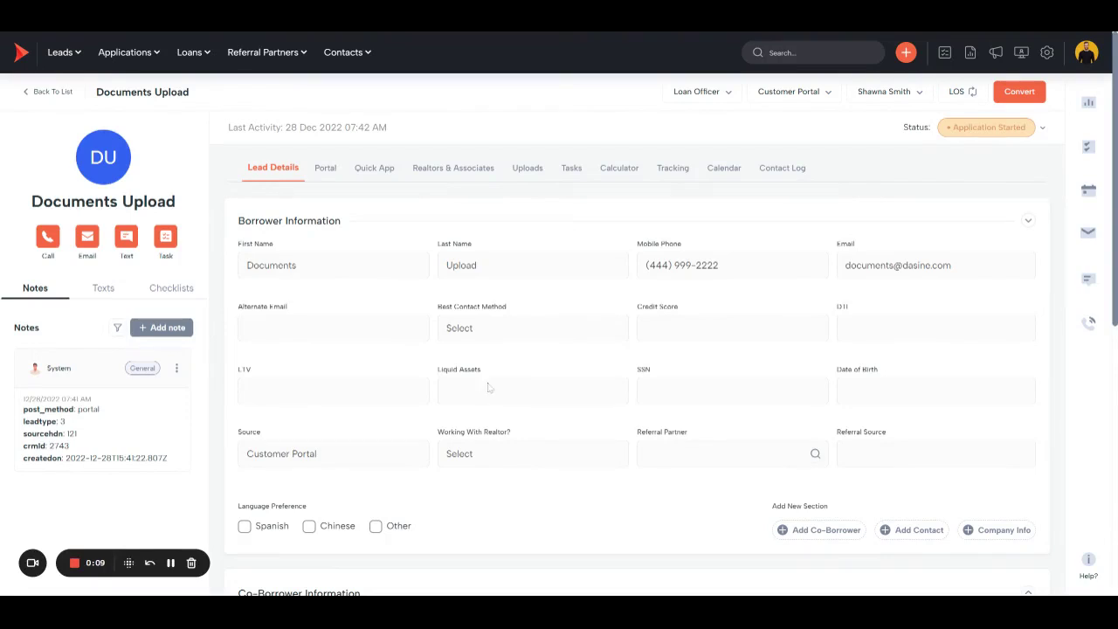
Open the lead's portal page and choose the Purchase – Conventional document list
click(332, 175)
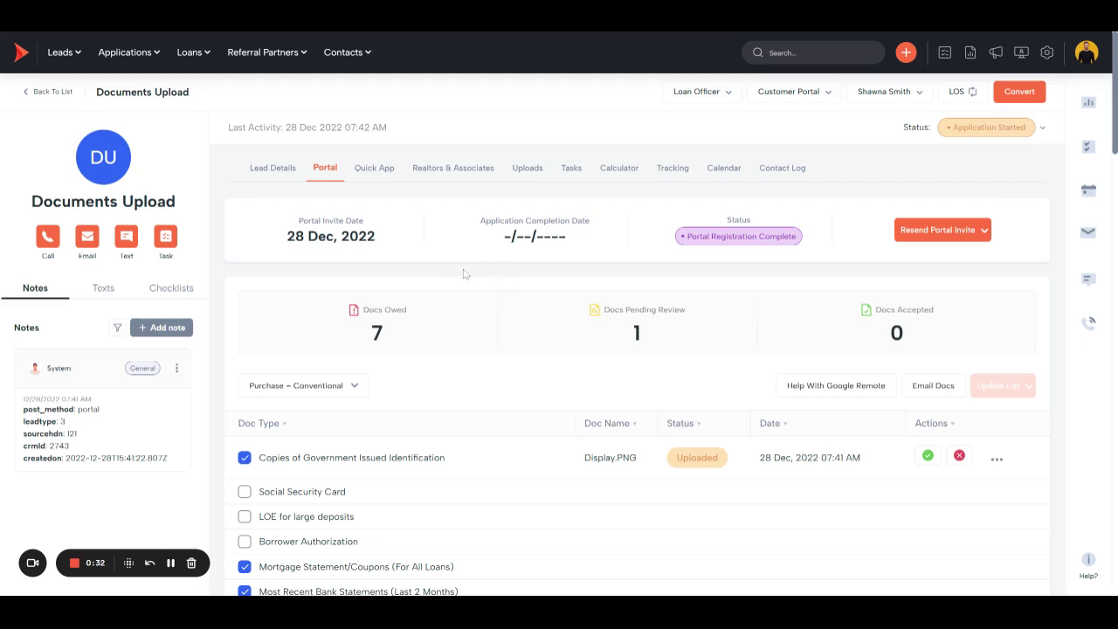
click(961, 231)
click(301, 386)
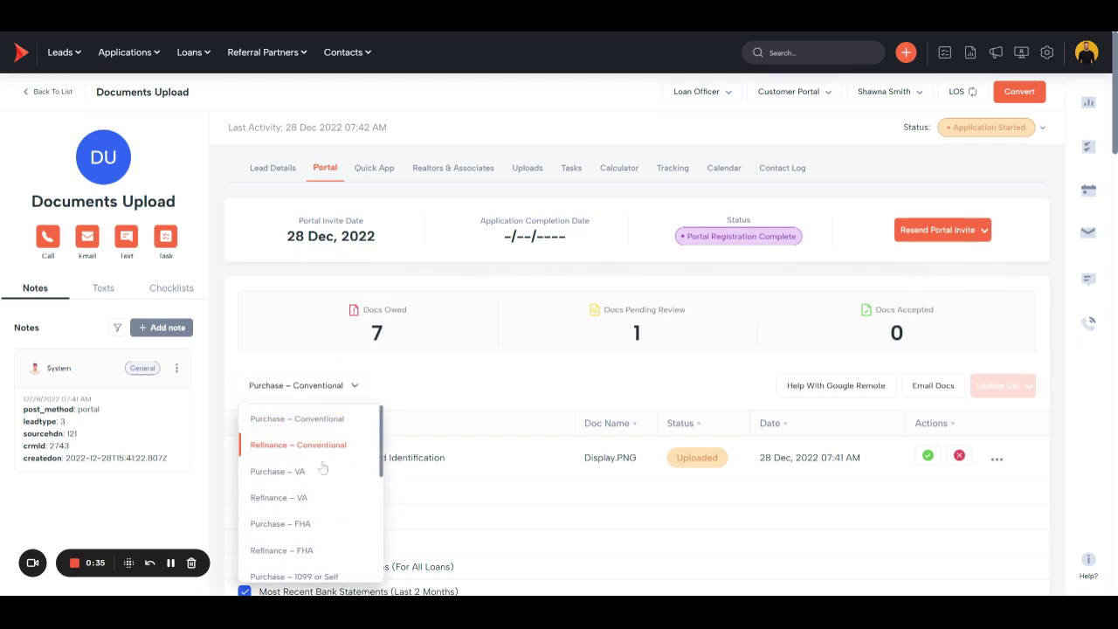
click(297, 418)
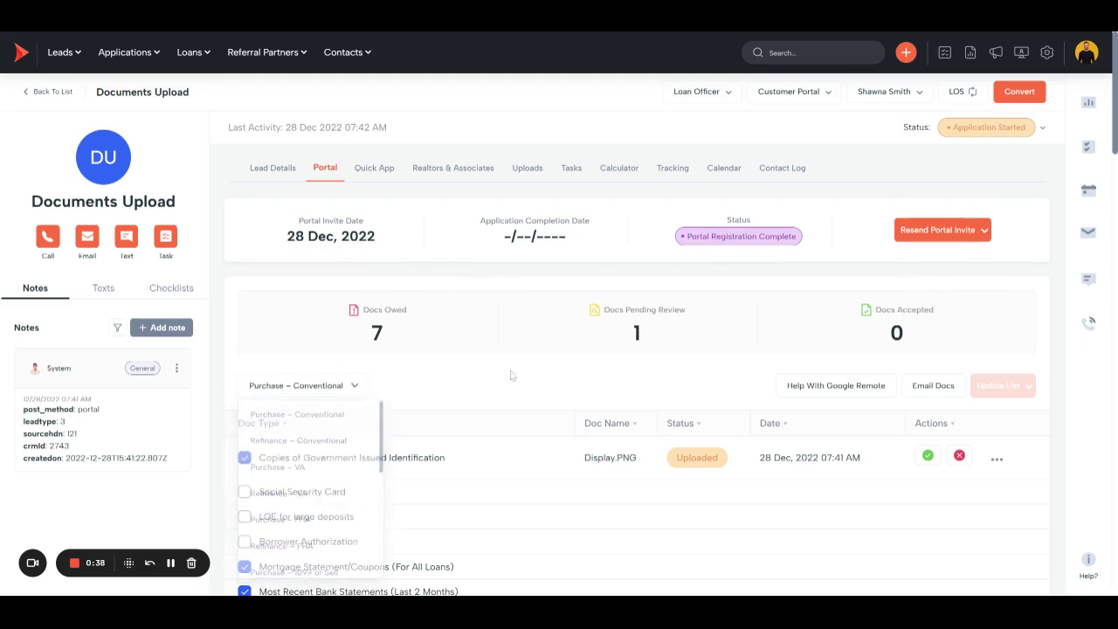
View the available methods for resending the portal invite without sending it
click(959, 236)
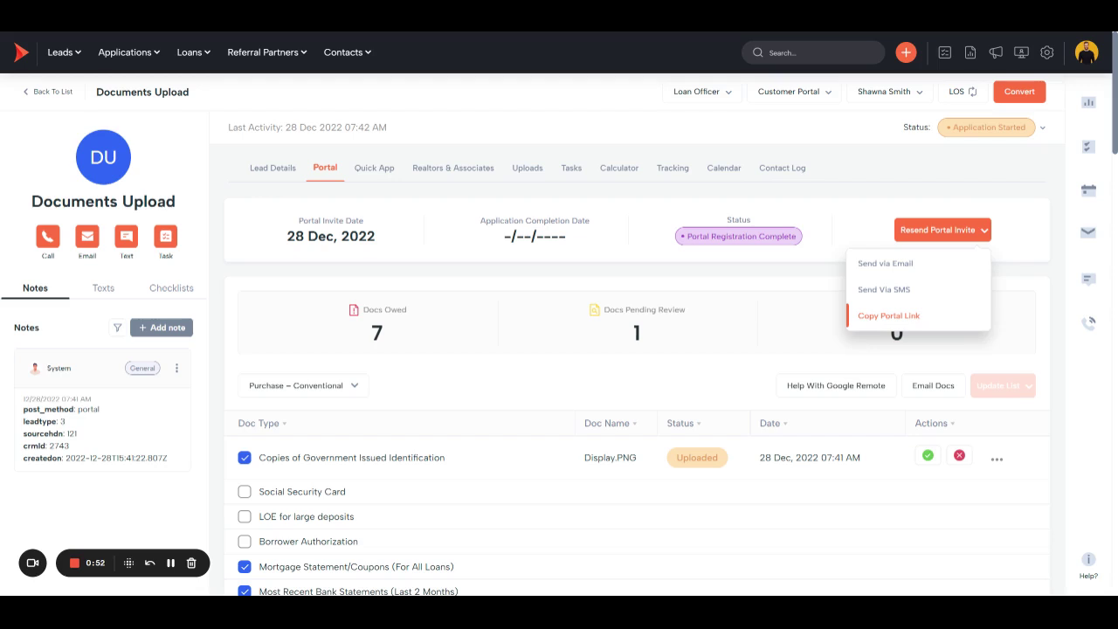
click(828, 255)
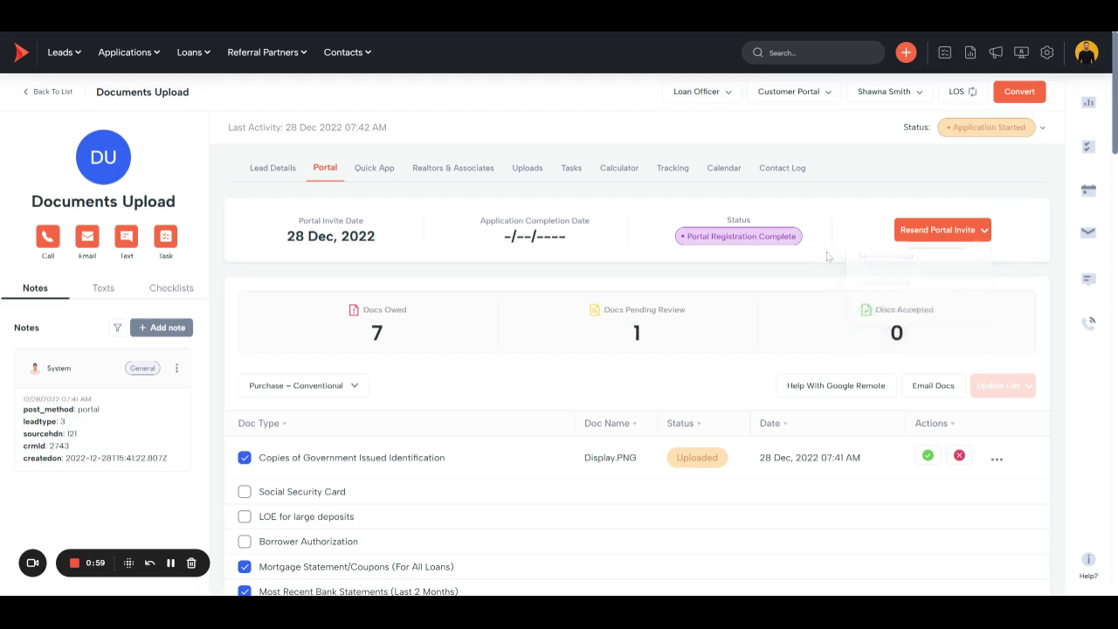
click(962, 138)
Decline the uploaded Copies of Government Issued Identification document with the note "Not government issued"
scroll(649, 324, down, 2)
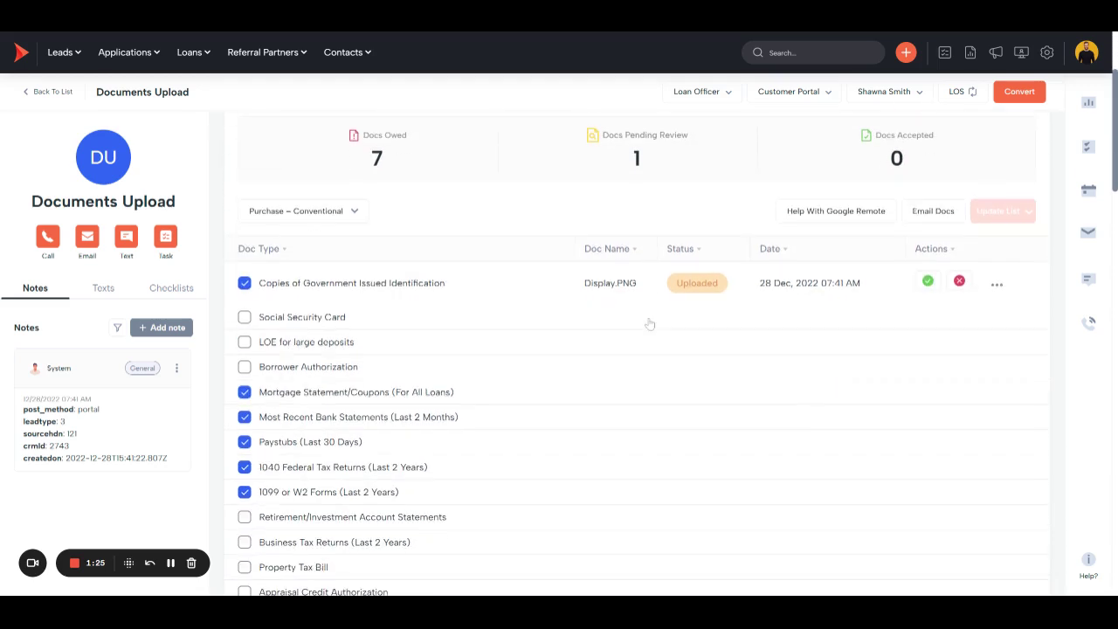
click(958, 281)
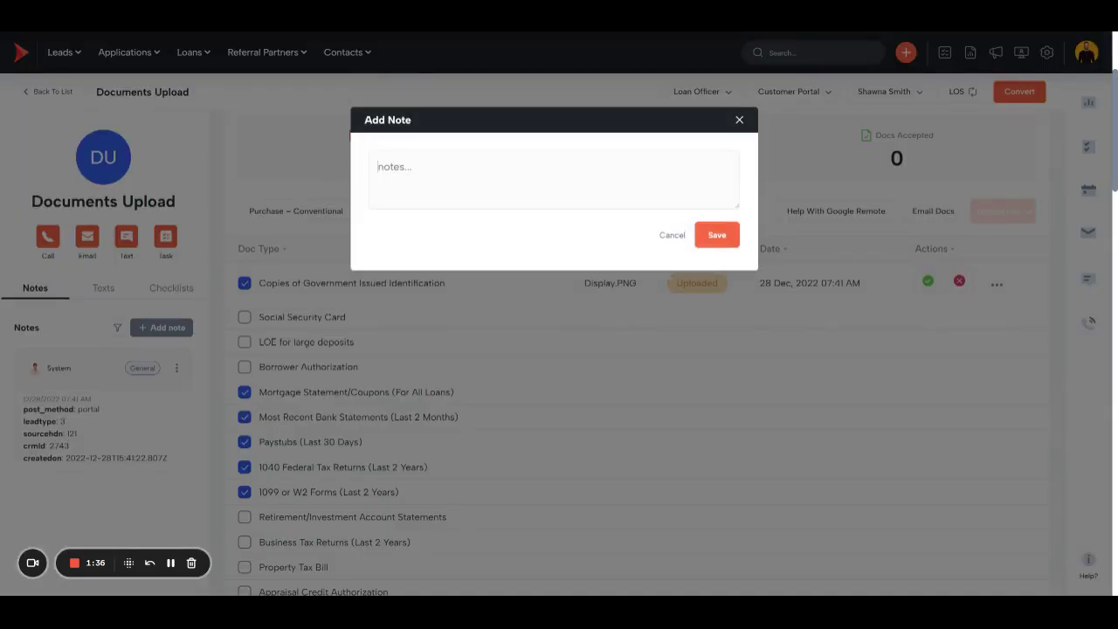
text(Not gob)
text(ernment issued)
click(716, 235)
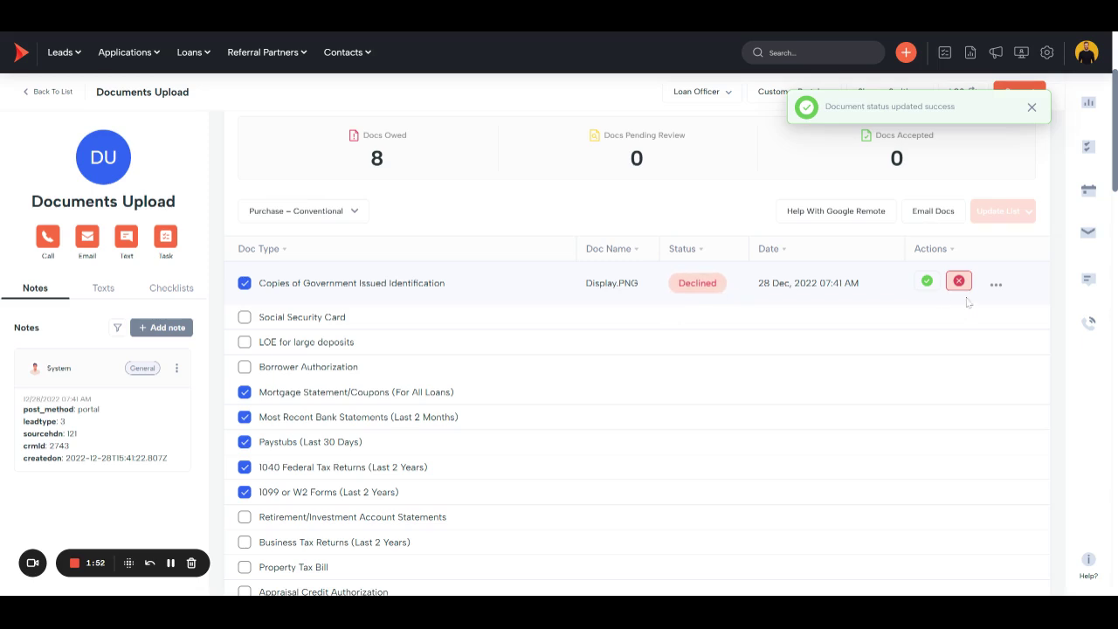
Approve the government identification and select Social Security Card, LOE for large deposits, Borrower Authorization, Retirement/Investment Account Statements and Business Tax Returns
click(925, 282)
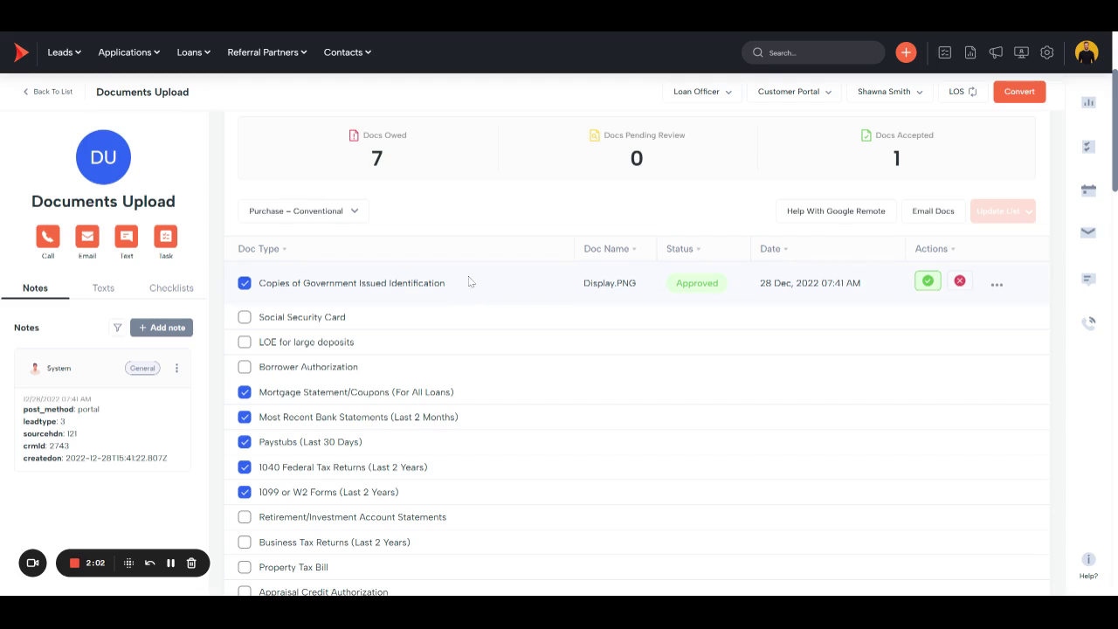
click(245, 317)
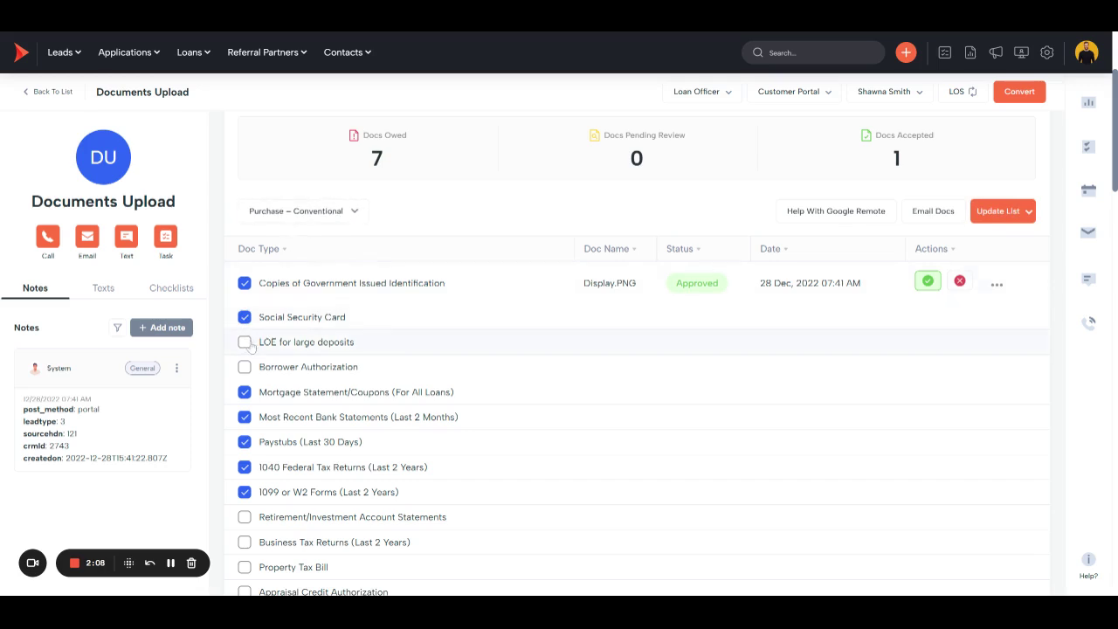
click(245, 342)
click(244, 367)
click(244, 517)
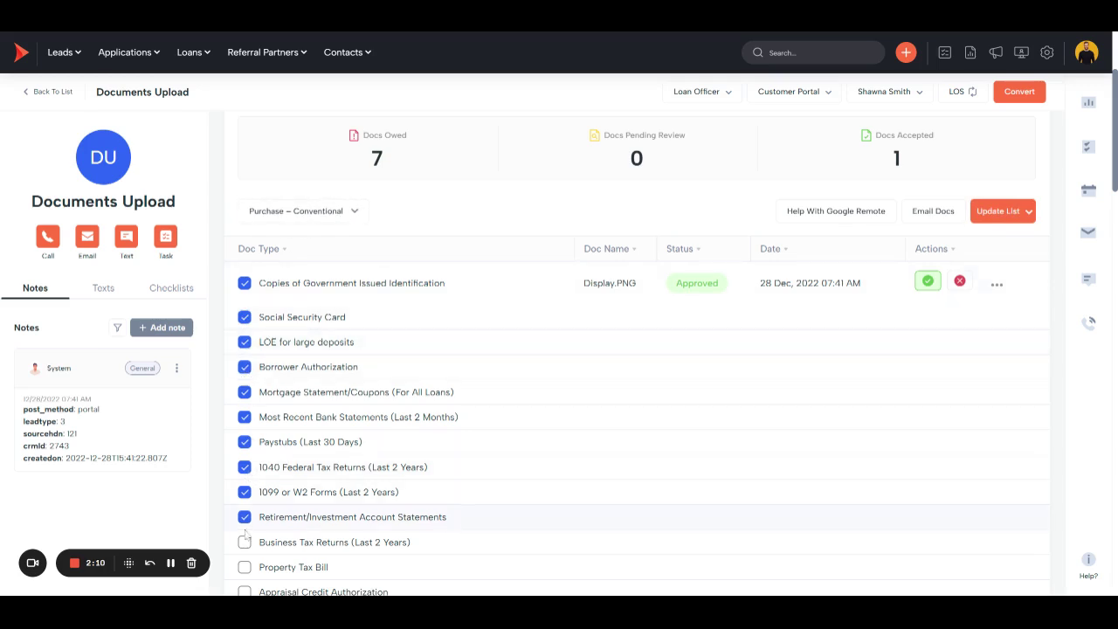
click(244, 542)
Update the requested document list without notification and reopen the lead's portal page
click(1006, 215)
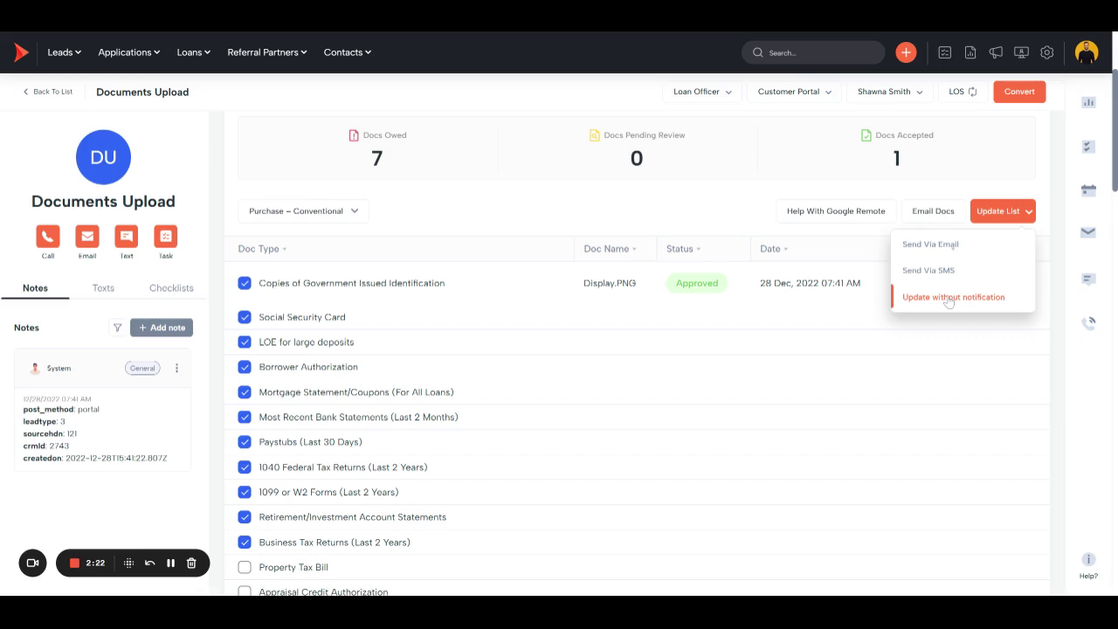
click(949, 297)
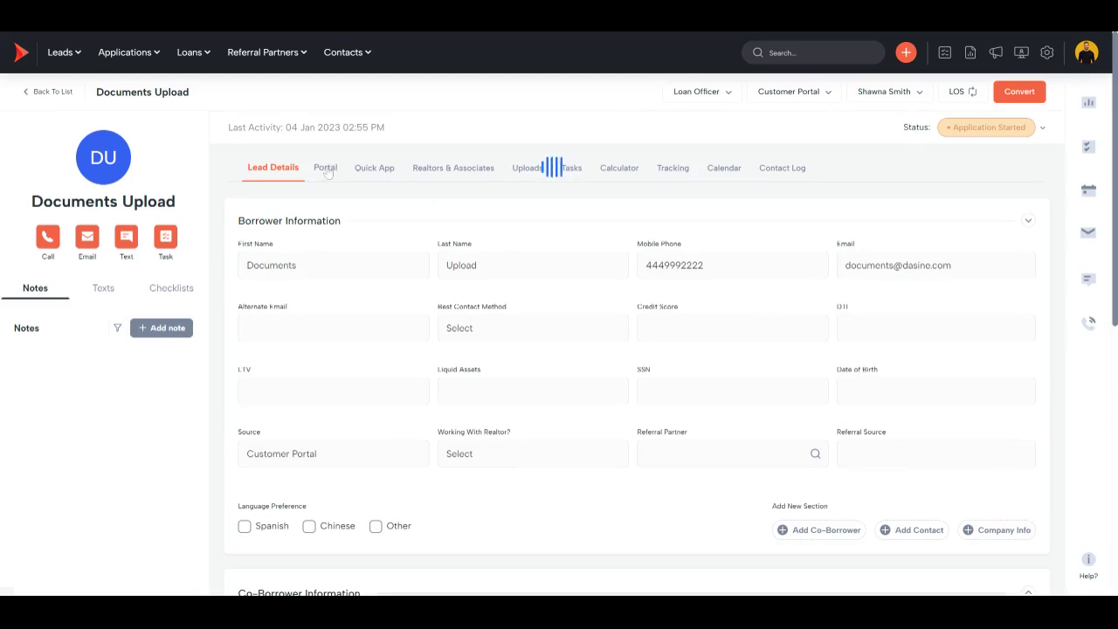
click(326, 168)
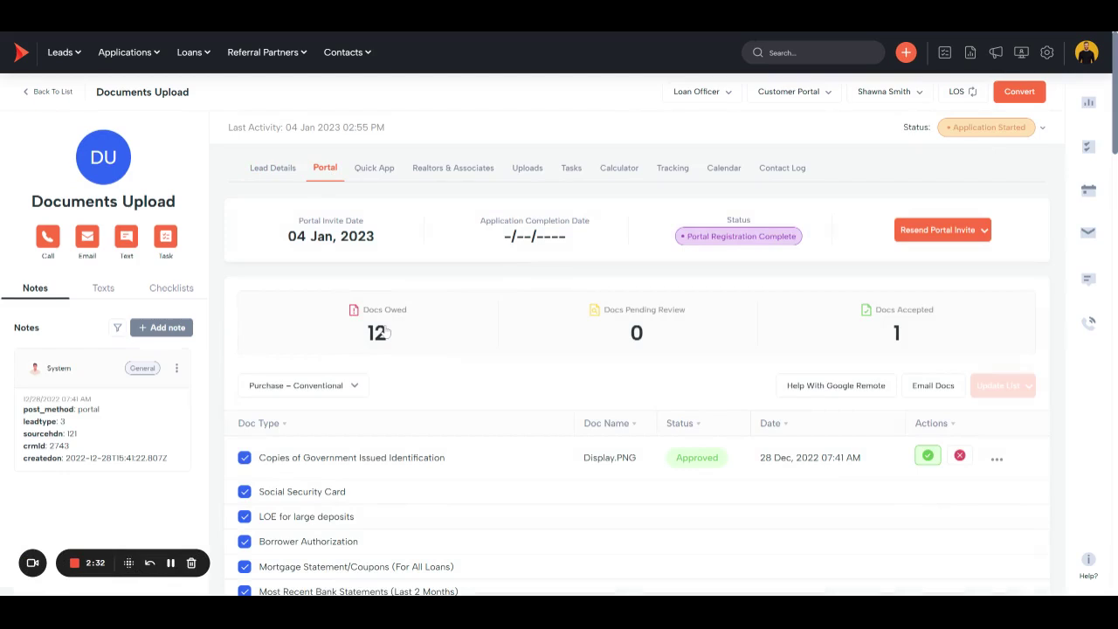
View the additional actions available for the Copies of Government Issued Identification document
scroll(528, 342, down, 1)
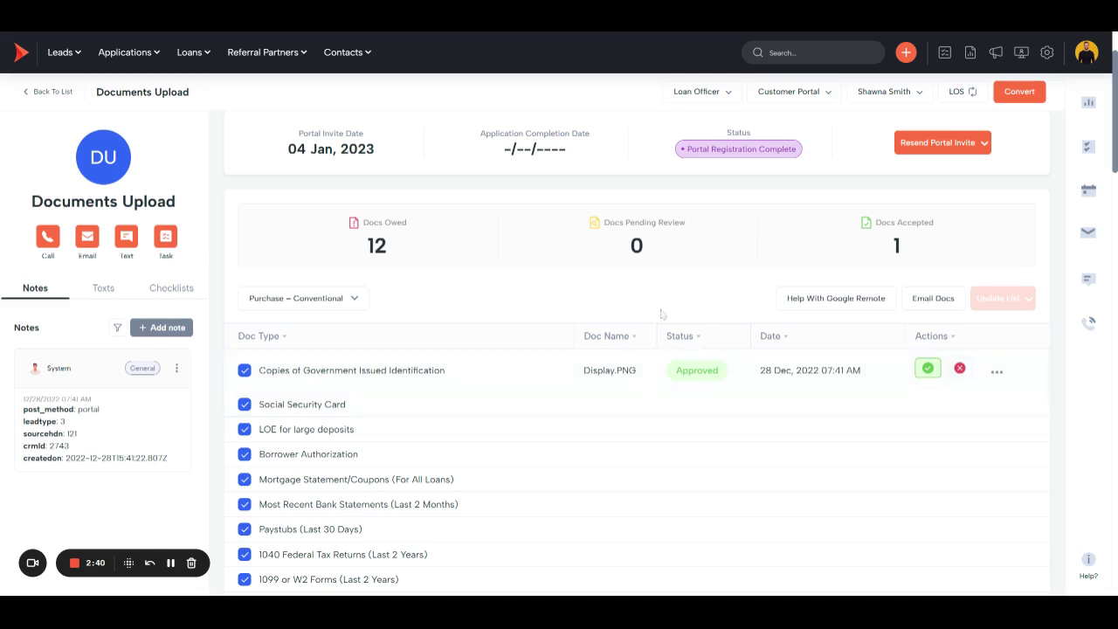
click(997, 372)
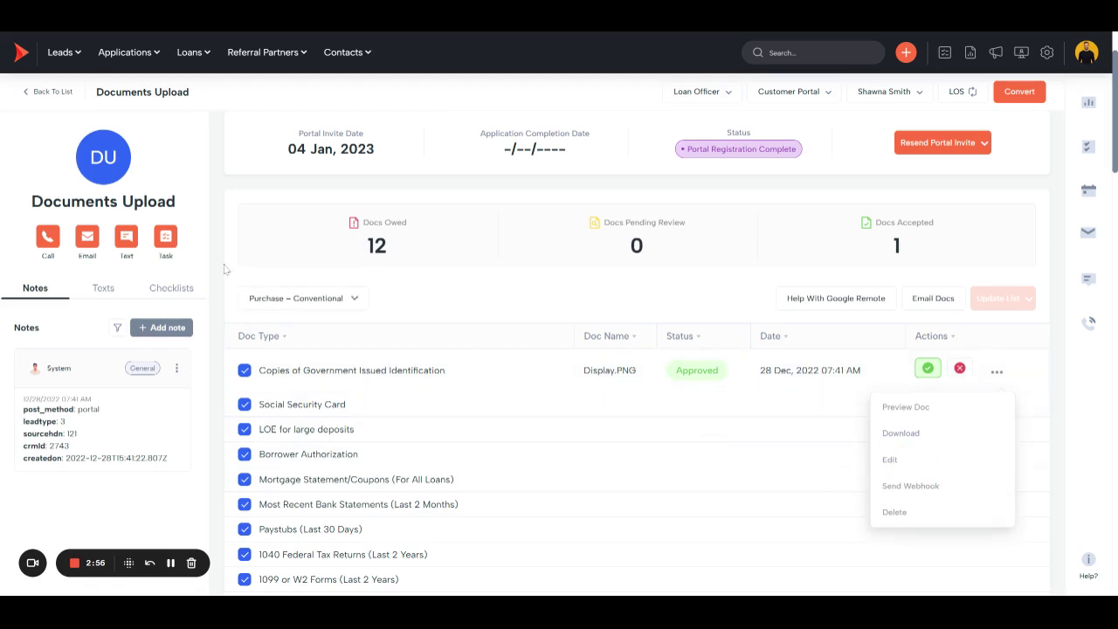
click(900, 433)
Open a blank custom document entry below the document types and go to its customer description
scroll(319, 306, down, 1)
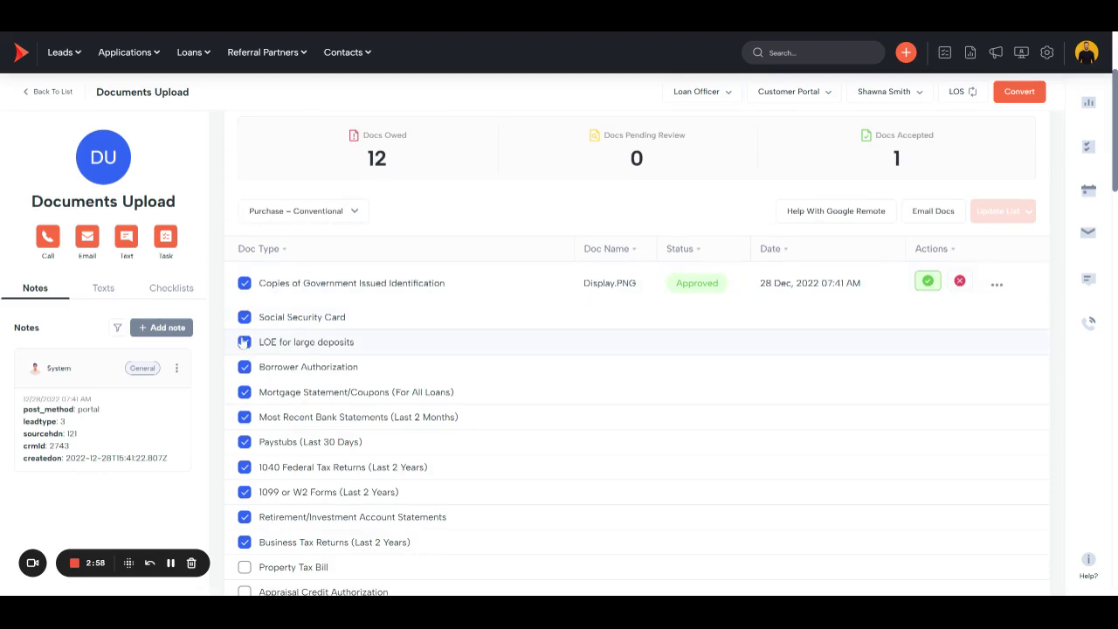
scroll(260, 461, down, 3)
scroll(463, 428, down, 10)
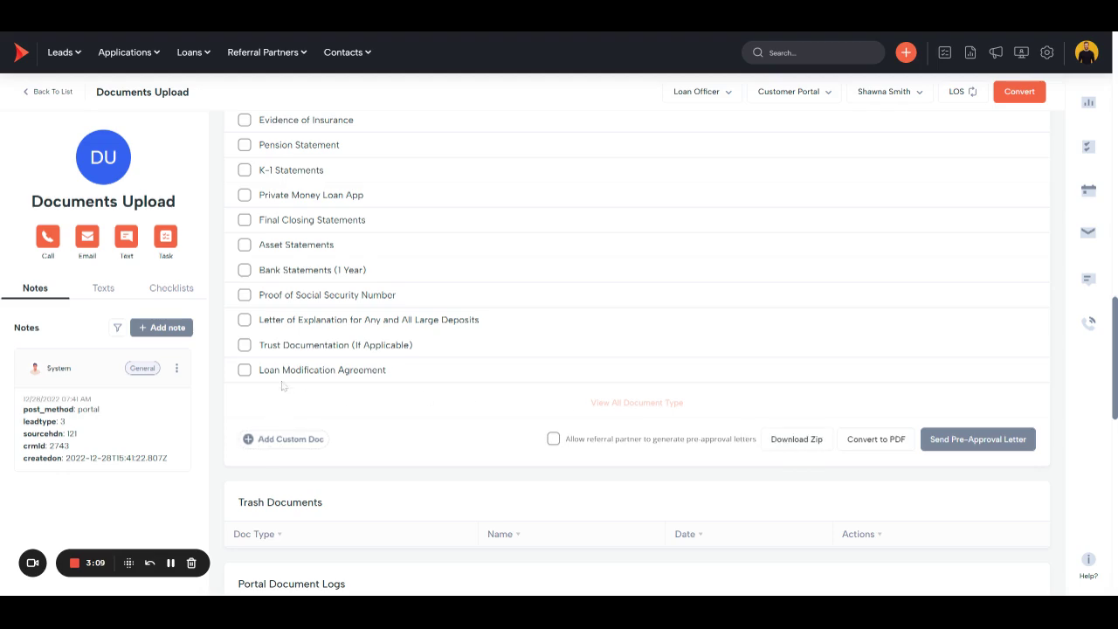
scroll(282, 381, up, 4)
scroll(284, 354, up, 4)
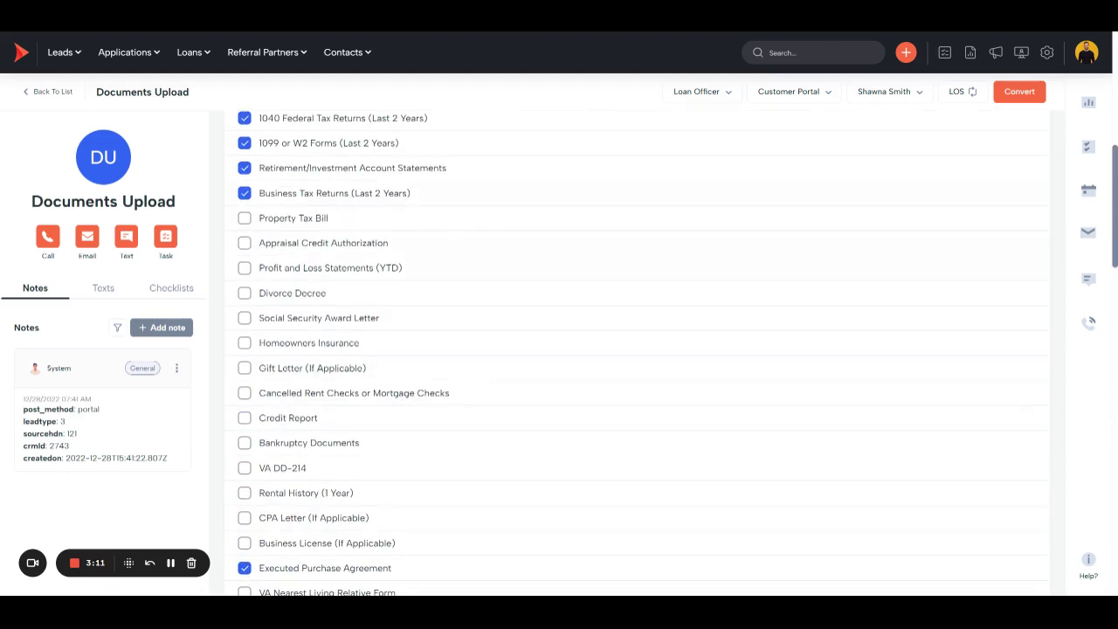
scroll(284, 455, down, 8)
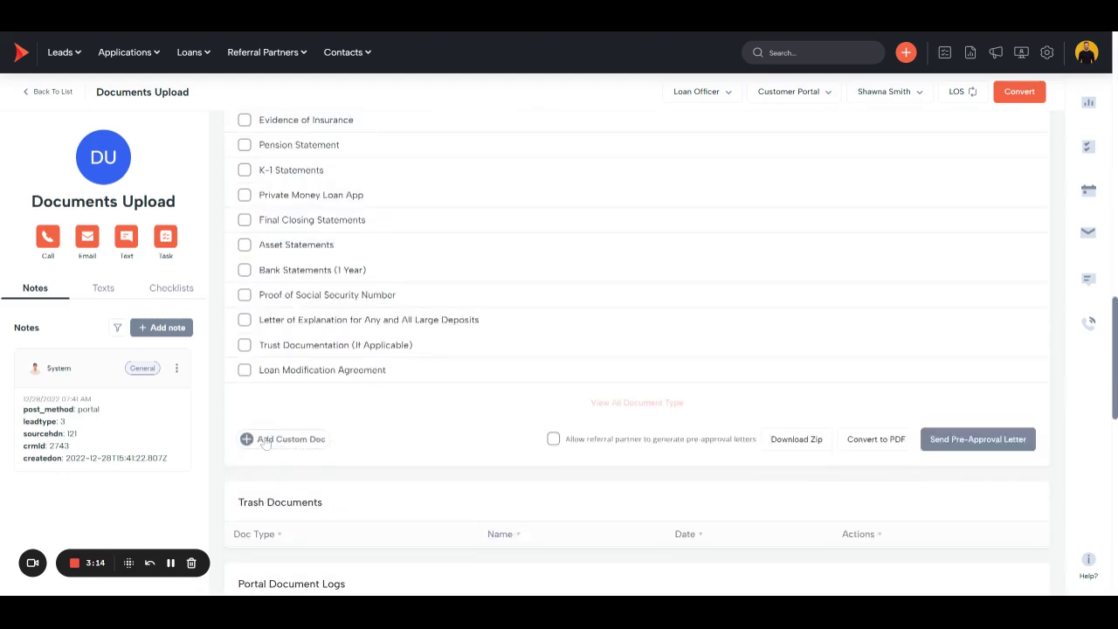
click(283, 442)
click(432, 483)
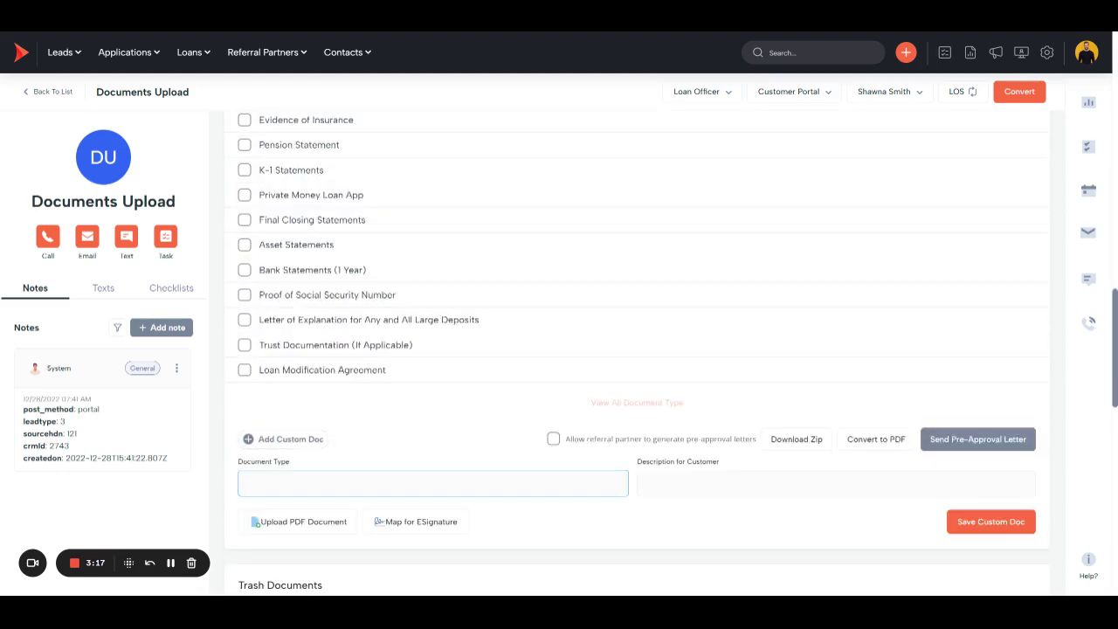
key(Tab)
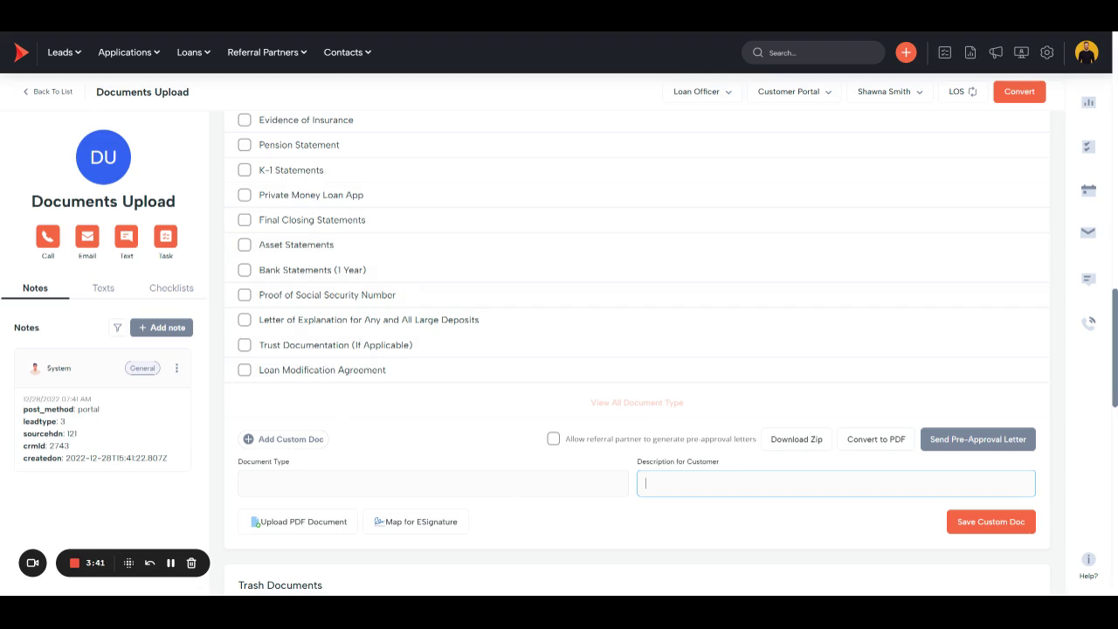
Review the portal page from the requested documents through the document logs, milestones, custom questions and password reset sections
scroll(497, 471, up, 15)
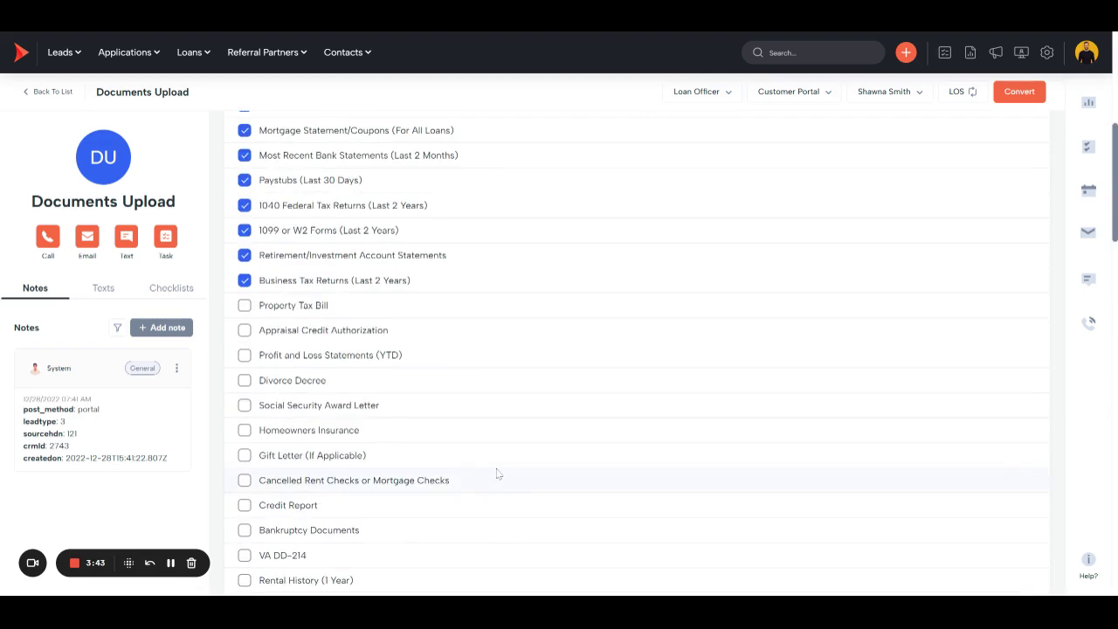
scroll(497, 472, up, 3)
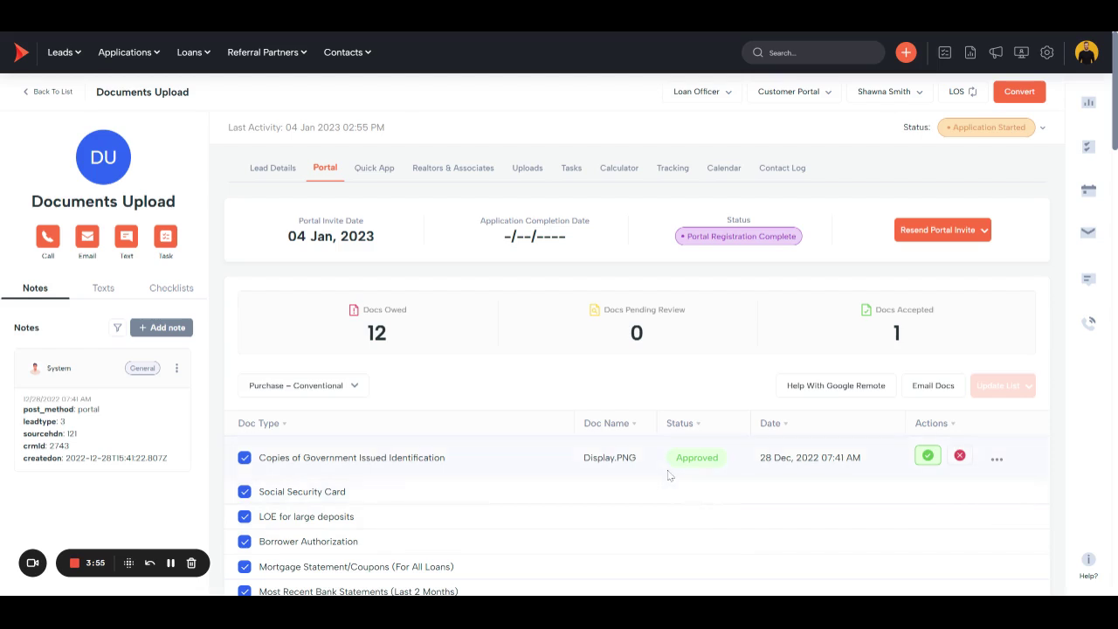
scroll(644, 466, down, 3)
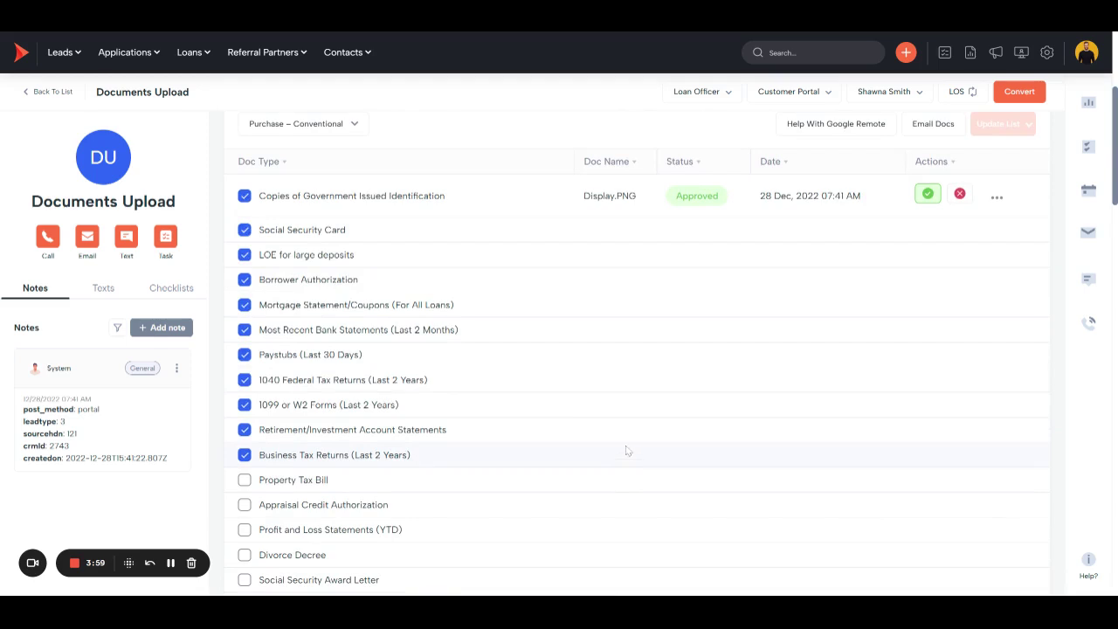
scroll(711, 352, up, 2)
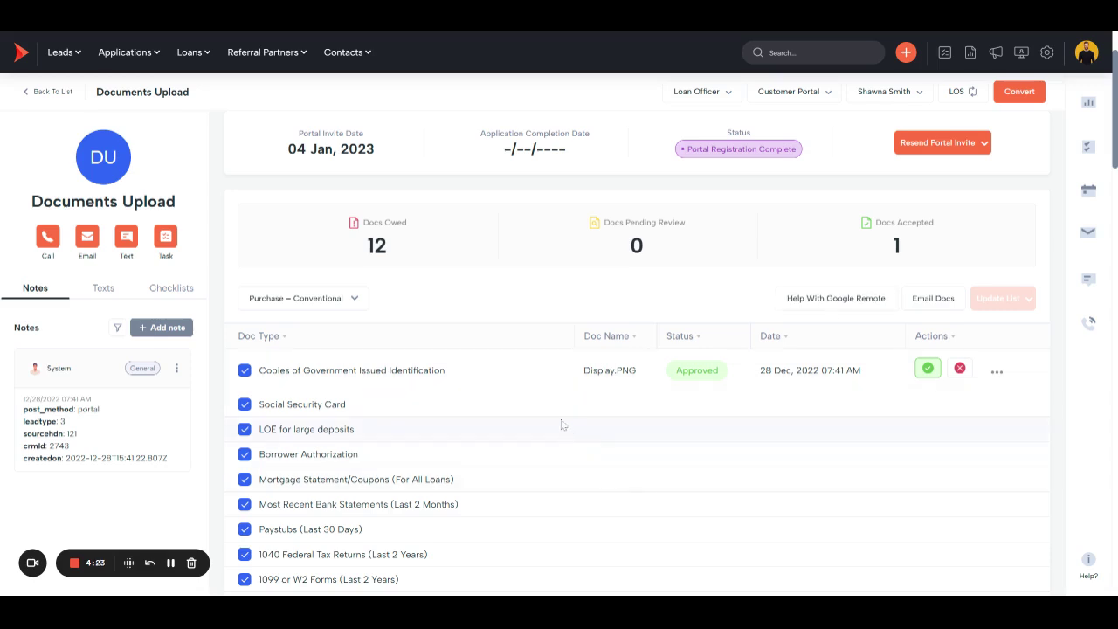
scroll(527, 415, down, 8)
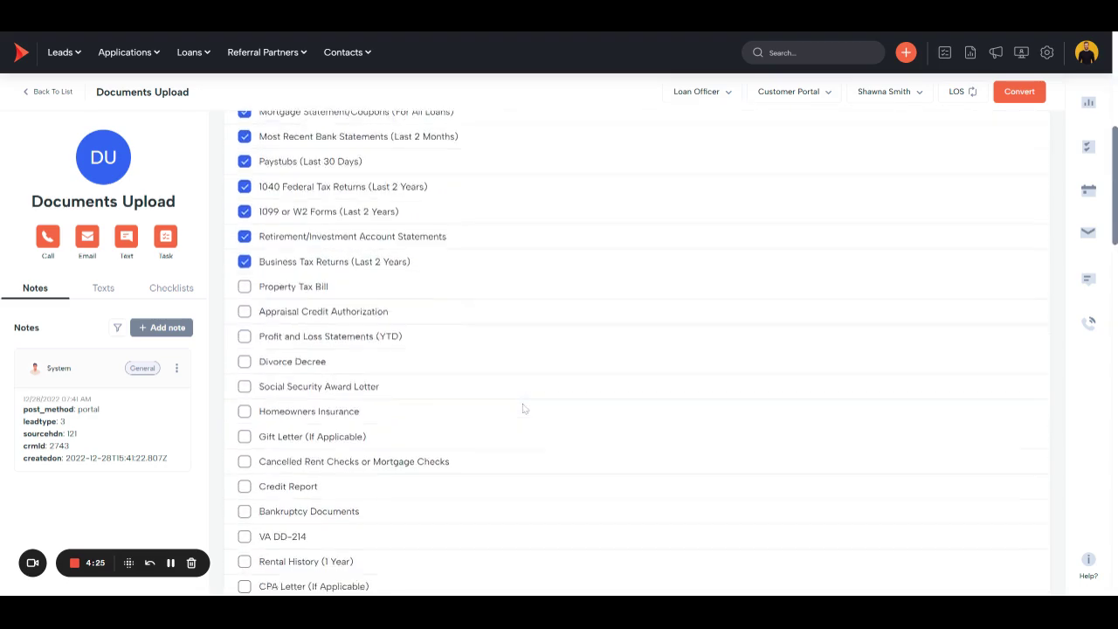
scroll(524, 408, down, 8)
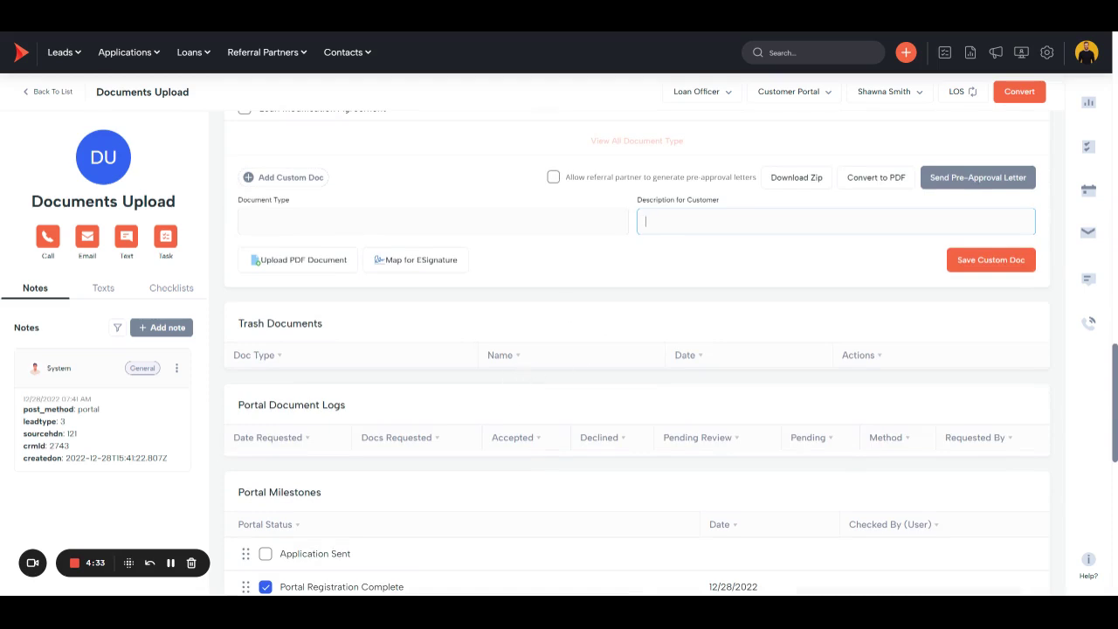
scroll(456, 333, down, 6)
scroll(456, 333, down, 1)
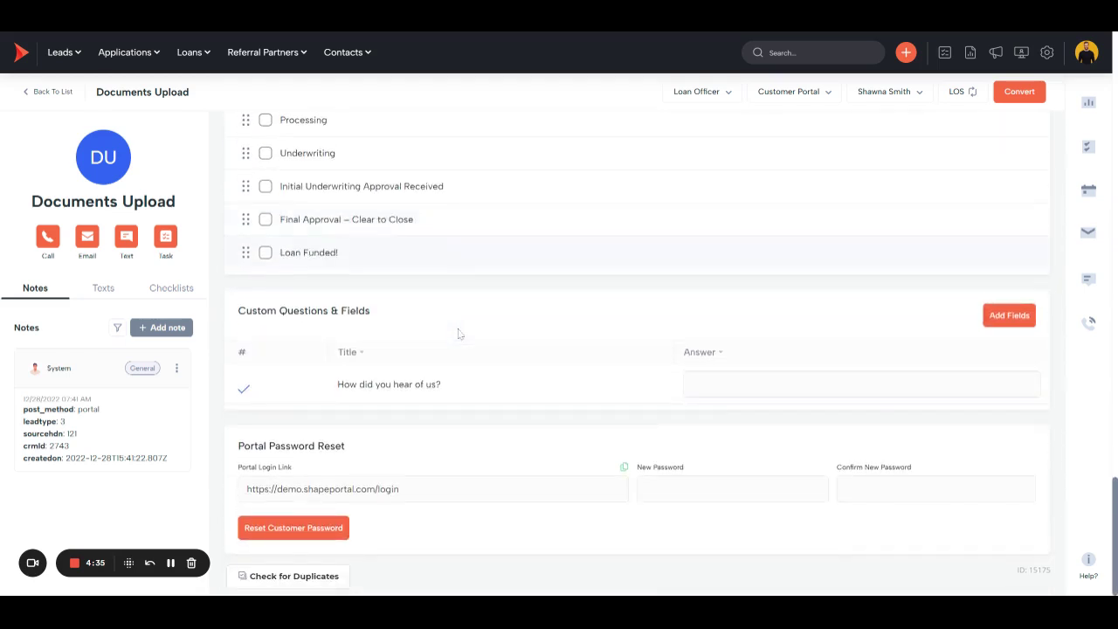